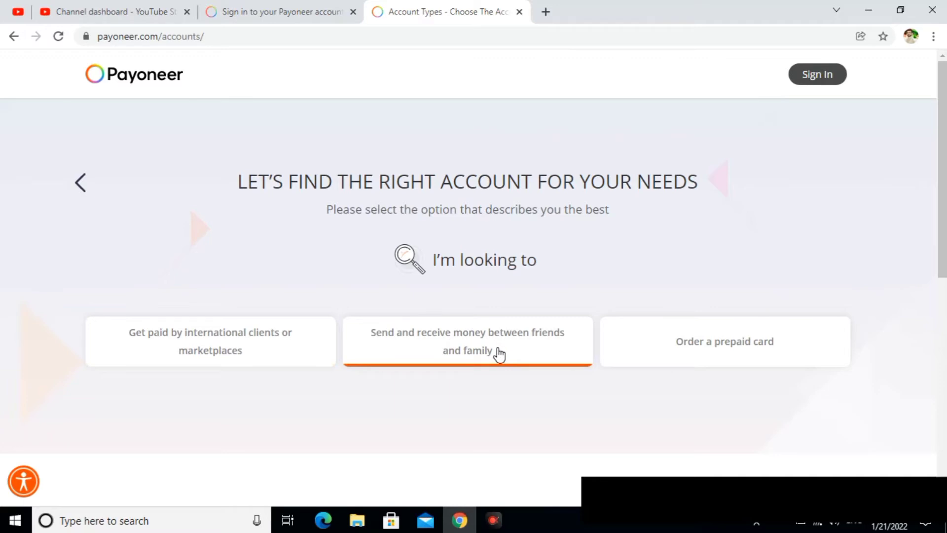
Choose getting paid by international clients or marketplaces and start registering the Freelancer account.
click(202, 351)
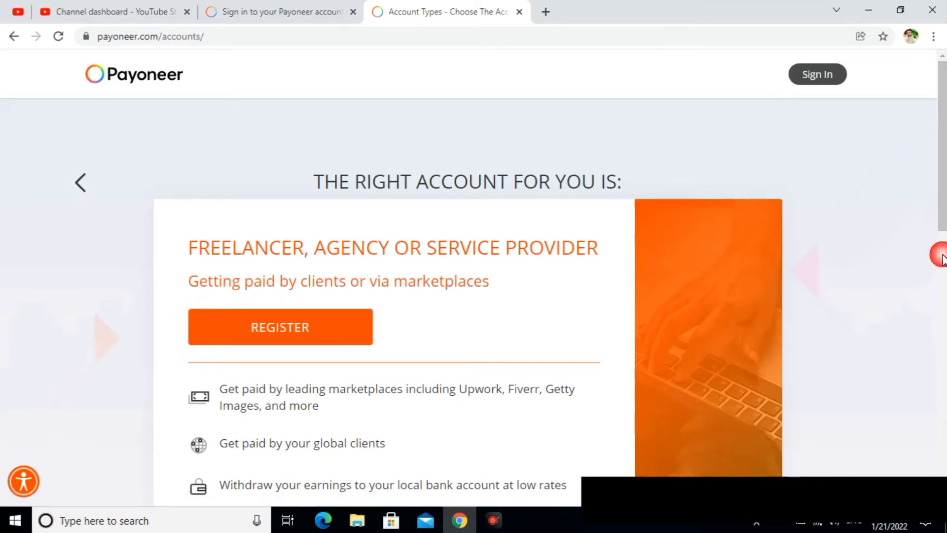
scroll(942, 260, down, 3)
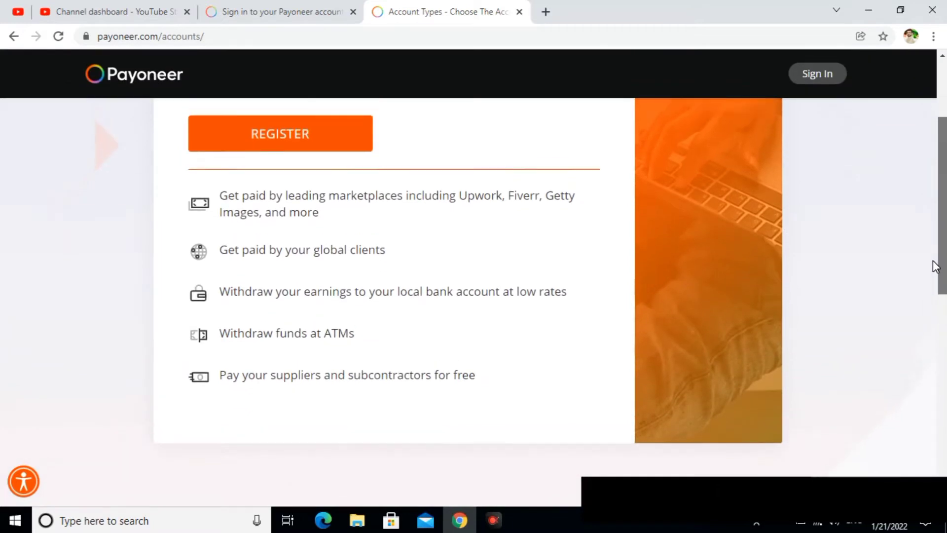
drag(933, 243, 933, 232)
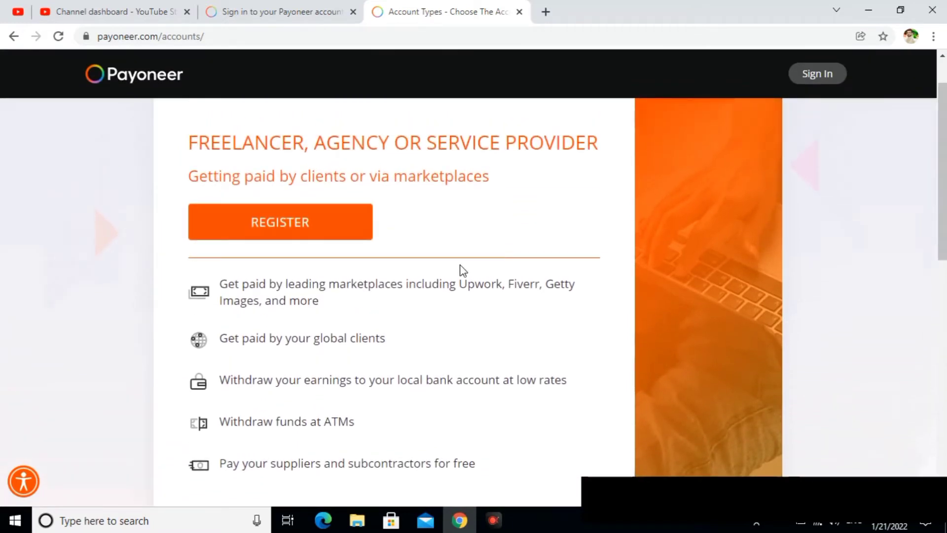
click(269, 240)
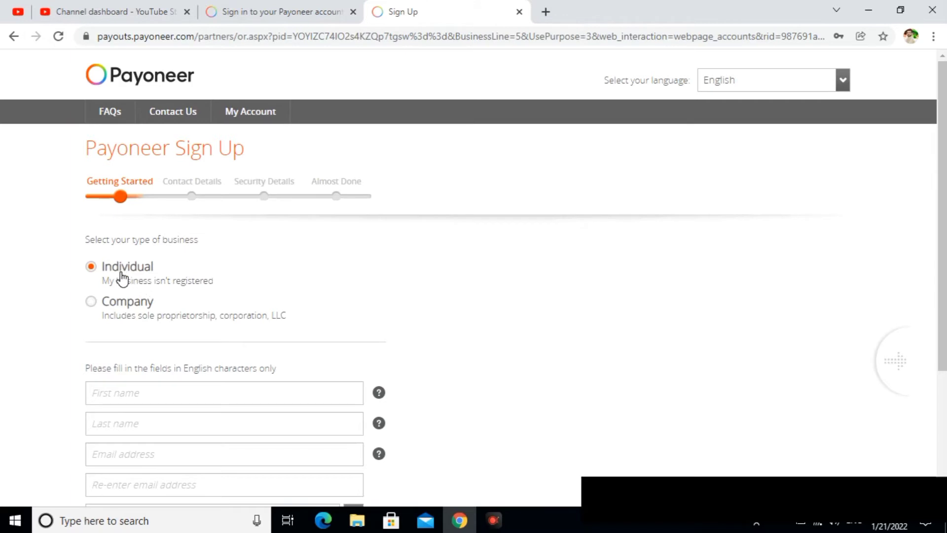
Keep Individual as the business type and enter the first name, fixing a mistyped letter.
scroll(123, 280, down, 3)
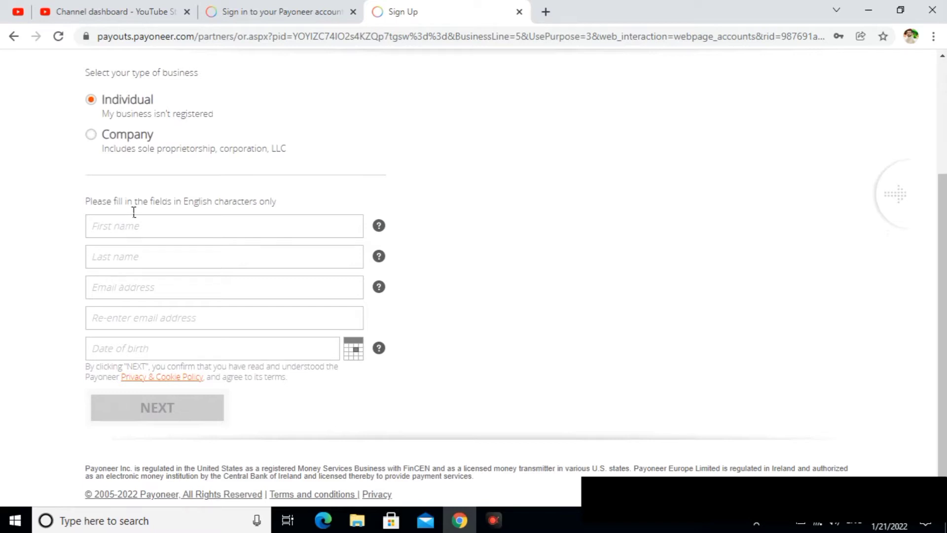
click(126, 232)
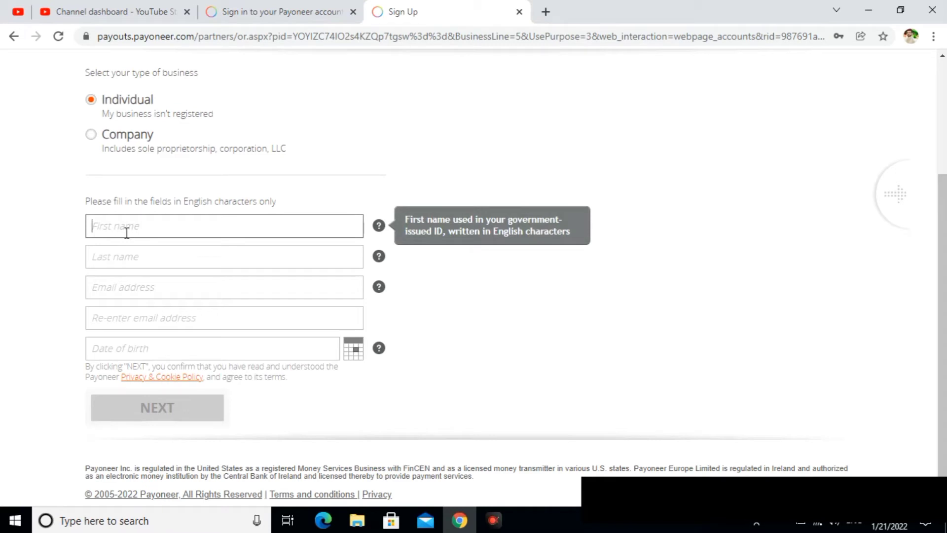
text(H)
key(BackSpace)
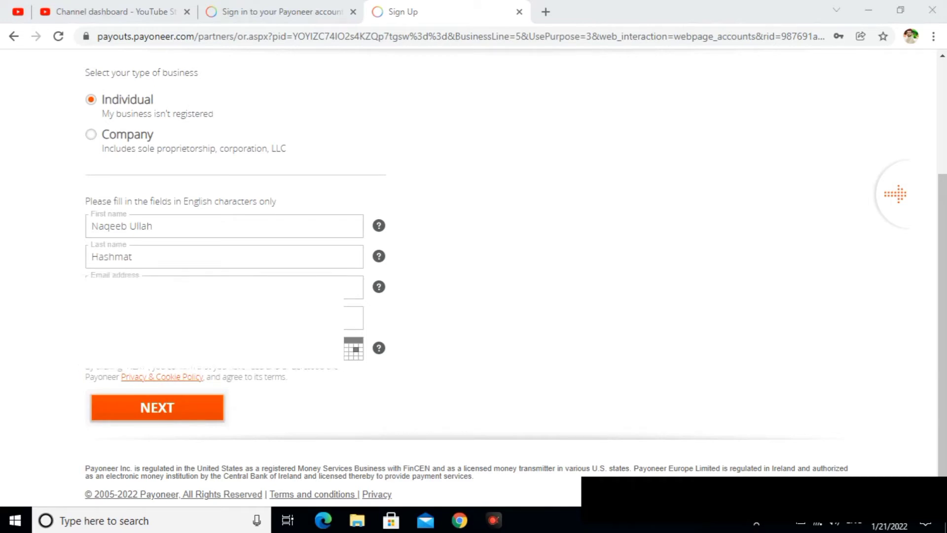
Continue to Contact Details and fill in the Pakistan street address, city and postal code.
click(186, 414)
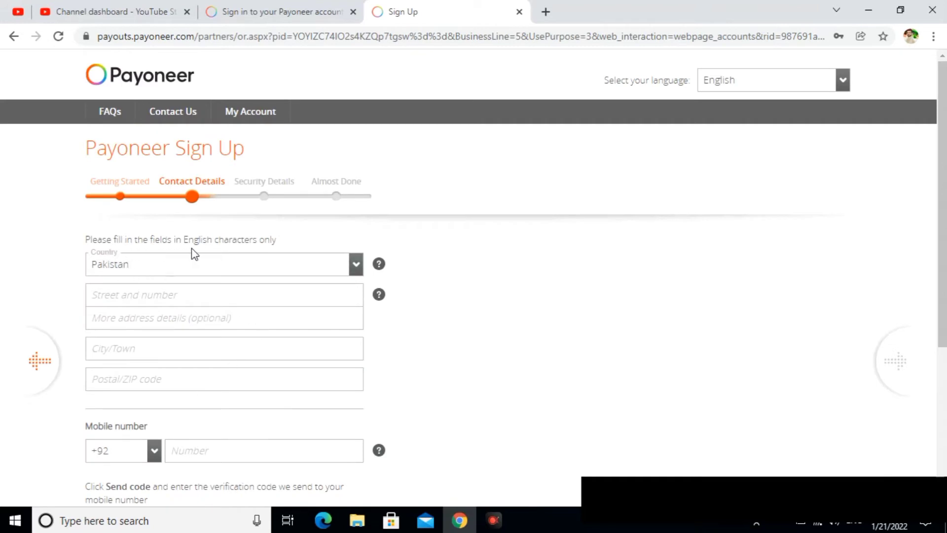
scroll(224, 262, down, 2)
scroll(226, 261, down, 2)
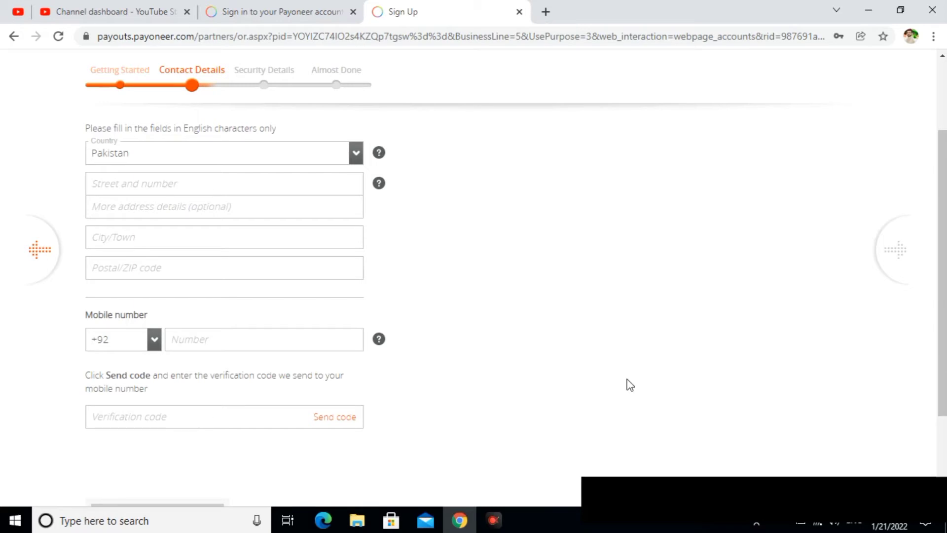
drag(942, 291, 943, 361)
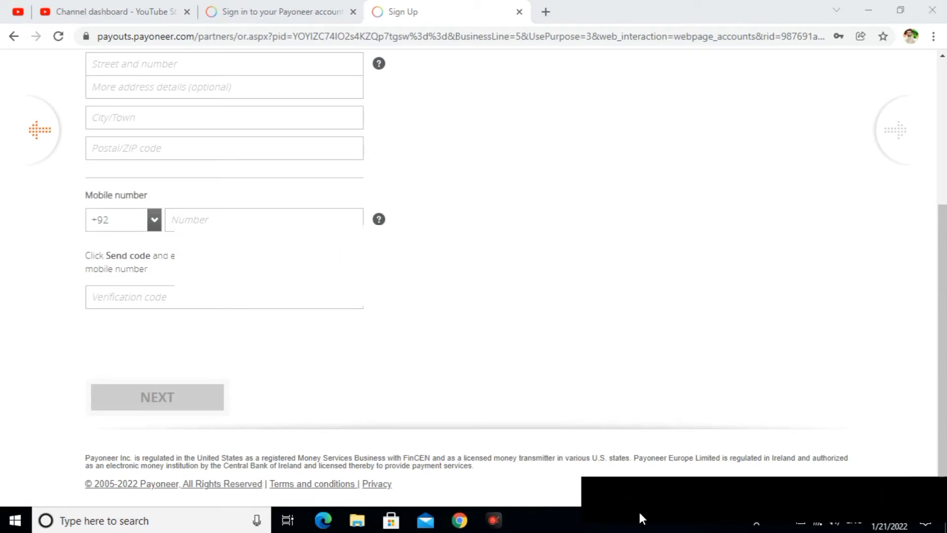
scroll(636, 506, up, 1)
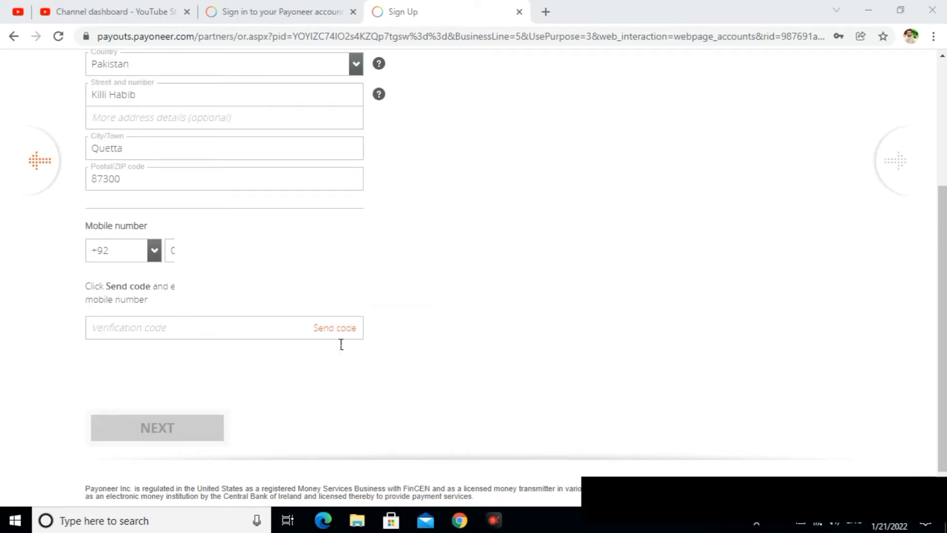
Send an SMS code to the +92 mobile number and enter the received verification code.
click(335, 328)
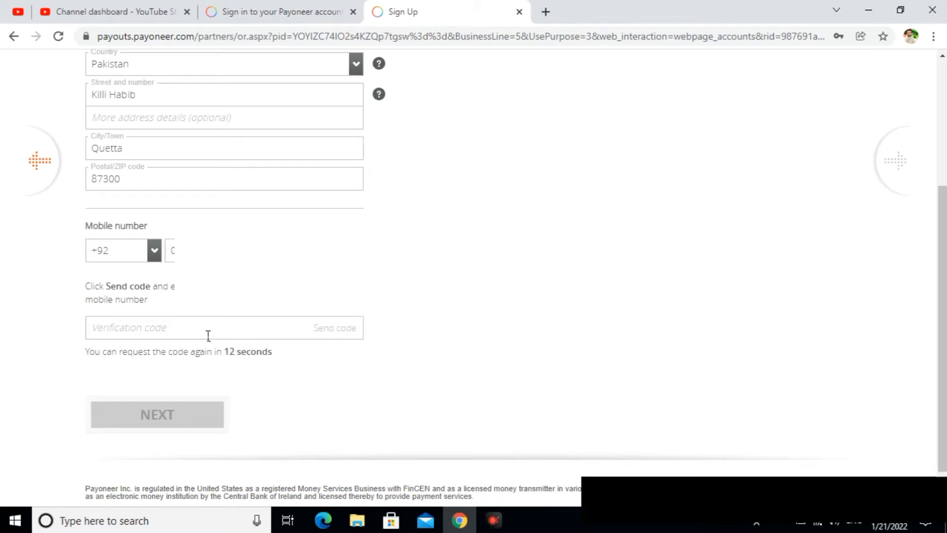
click(208, 335)
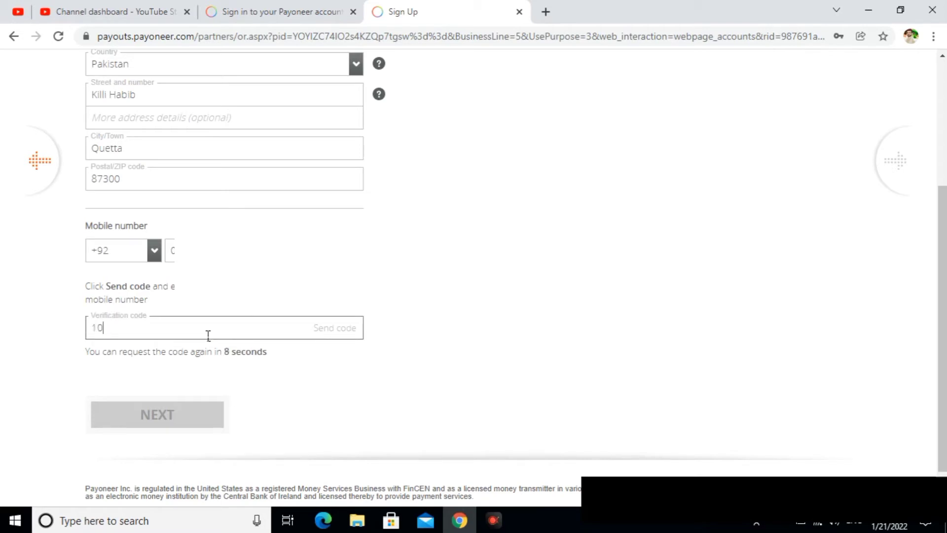
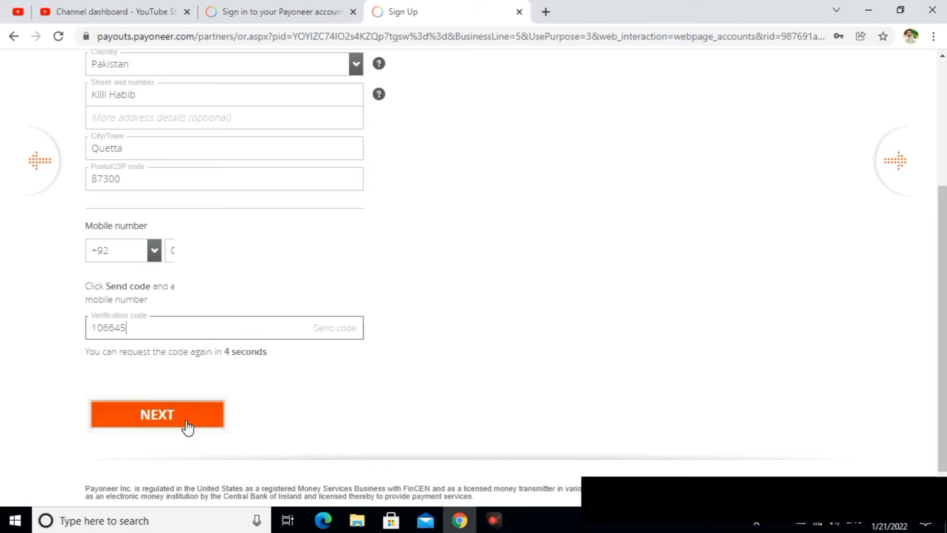
Advance to Security Details, dismiss the password suggestions and leave the security question unset.
click(187, 427)
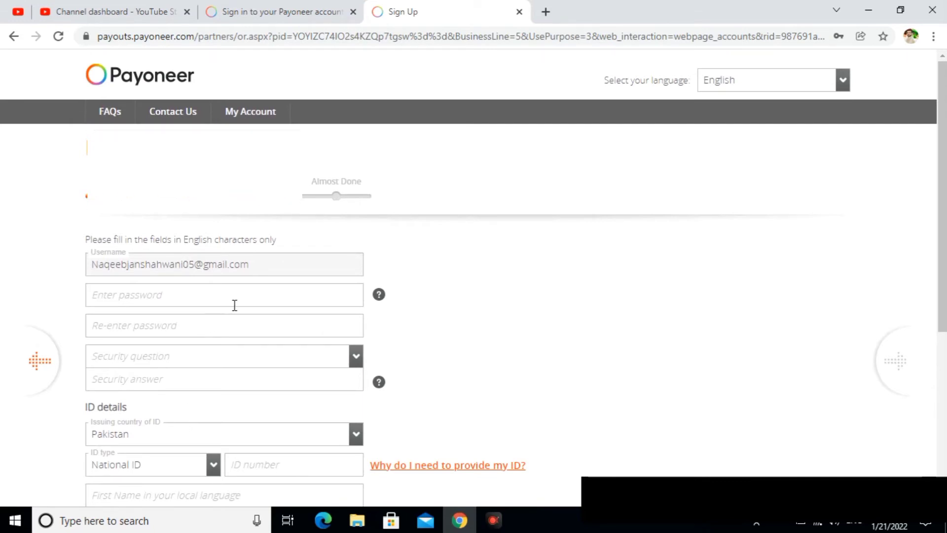
drag(942, 197, 938, 246)
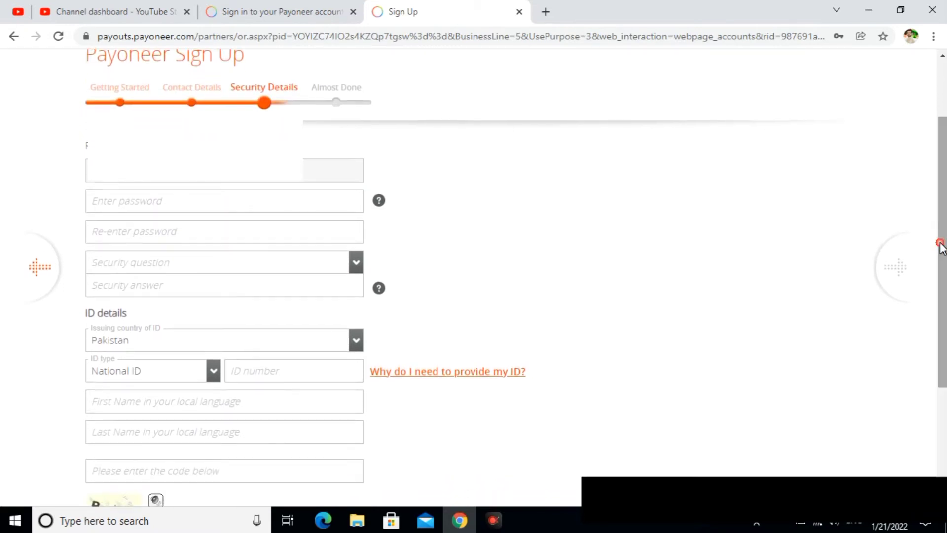
click(170, 206)
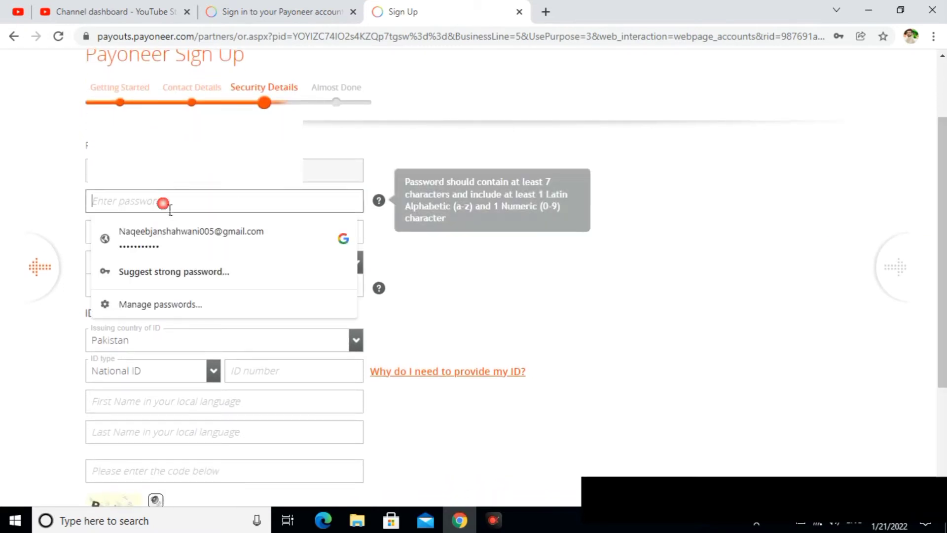
click(66, 226)
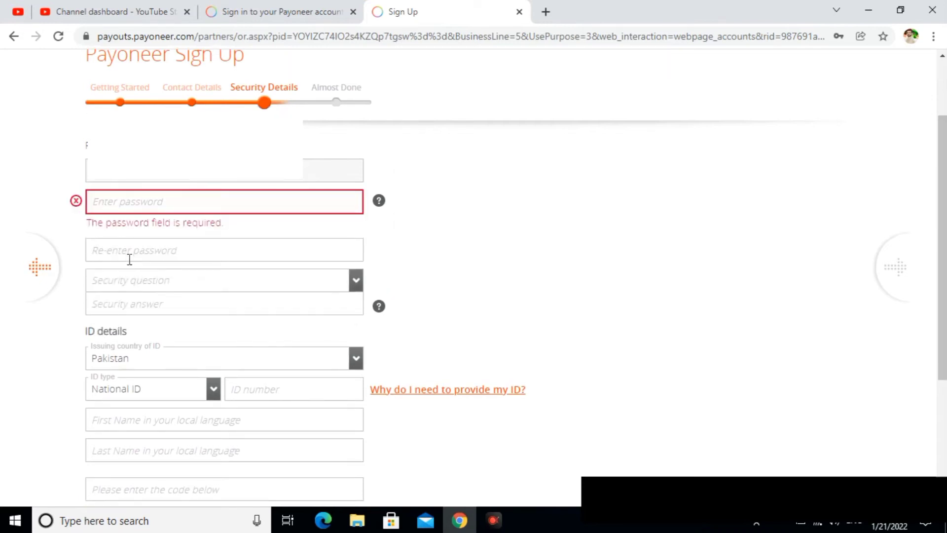
click(148, 290)
click(146, 286)
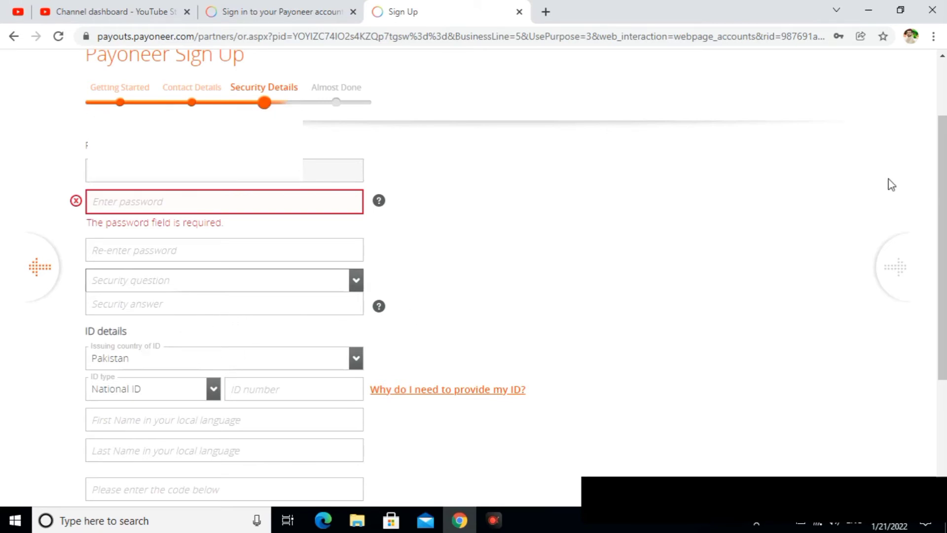
click(942, 169)
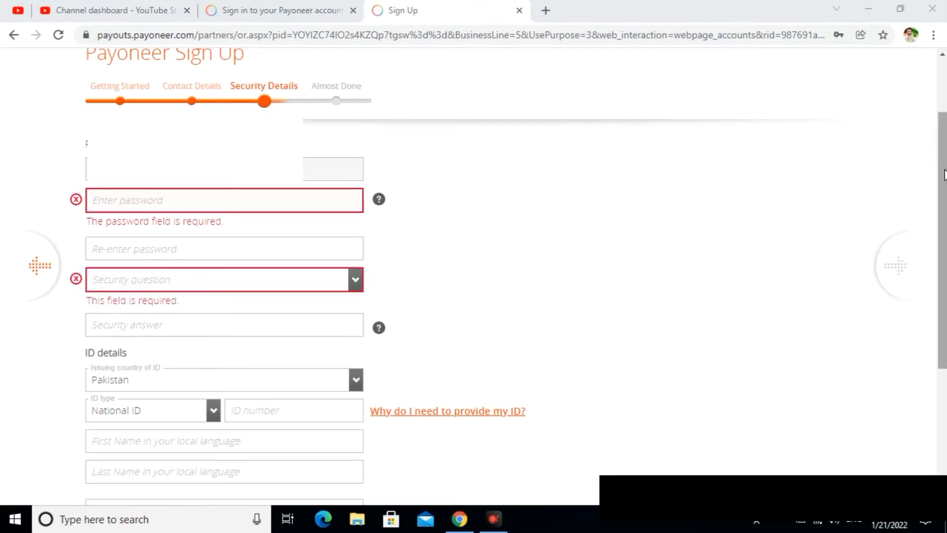
Keep National ID as the ID type and enter the ID number.
drag(942, 169, 930, 262)
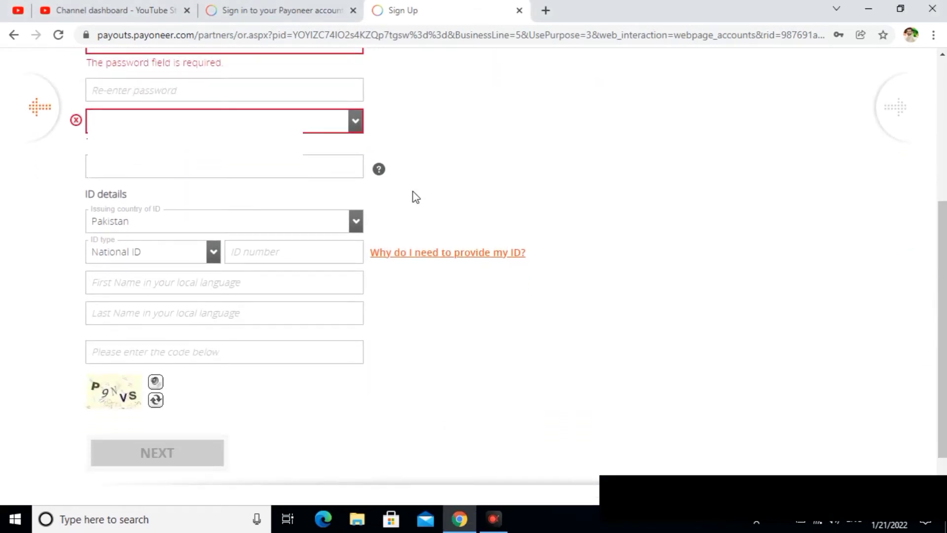
click(214, 251)
click(215, 251)
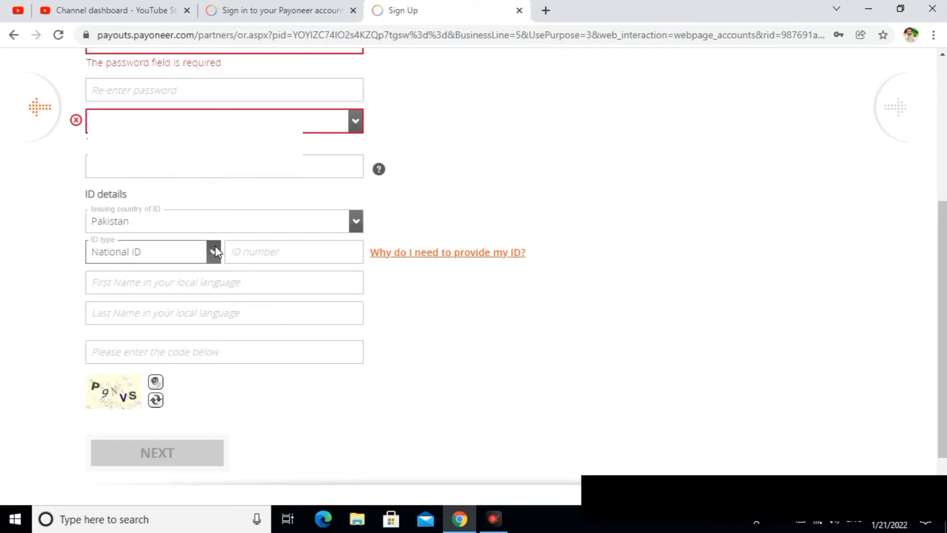
click(268, 253)
Fill in the local-language first and last names and the captcha code.
click(151, 290)
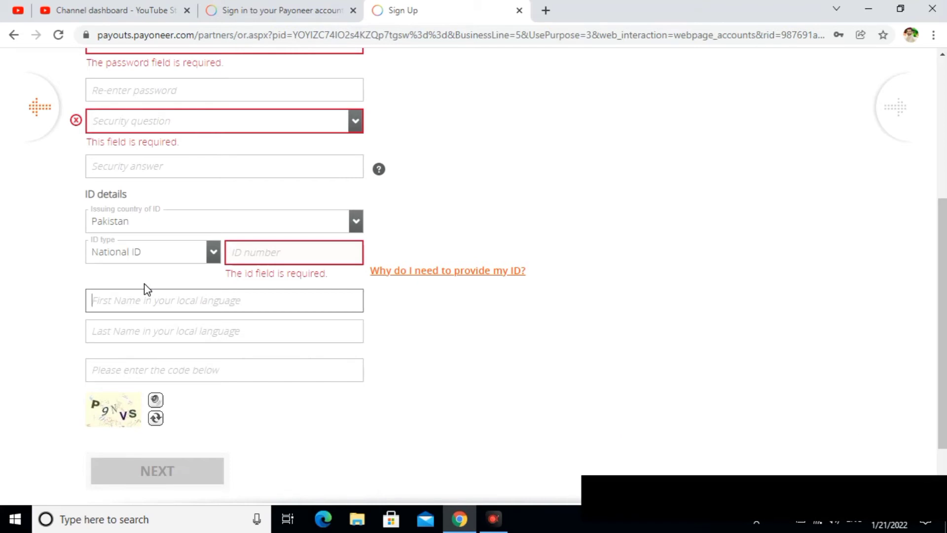
click(192, 337)
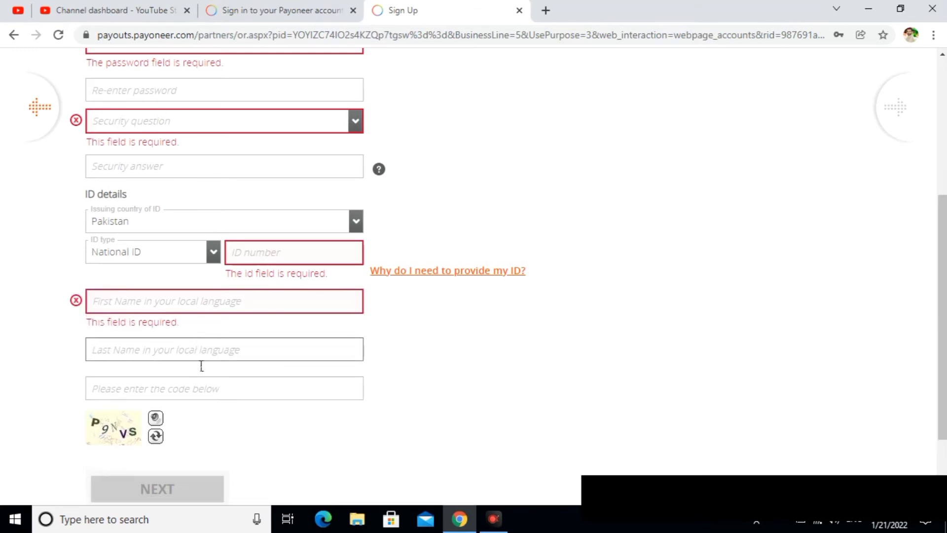
click(194, 389)
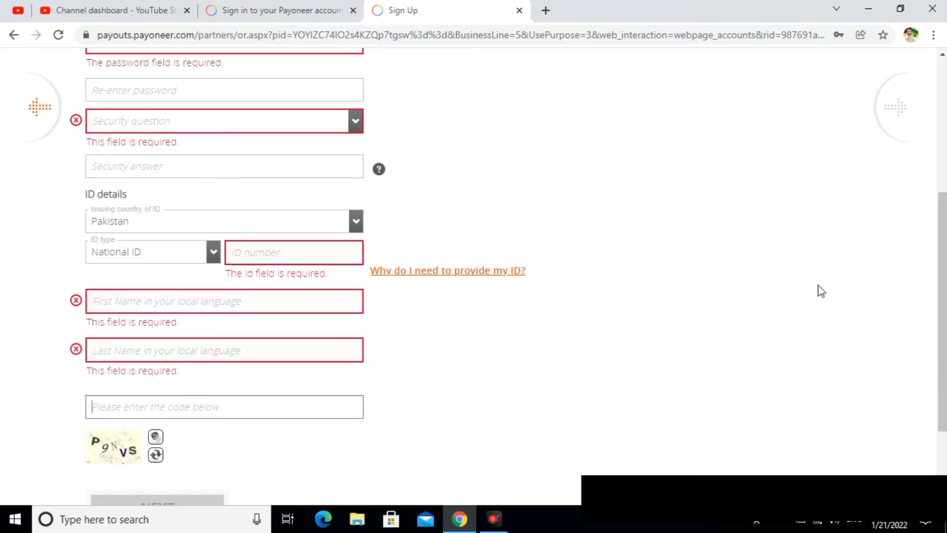
click(942, 296)
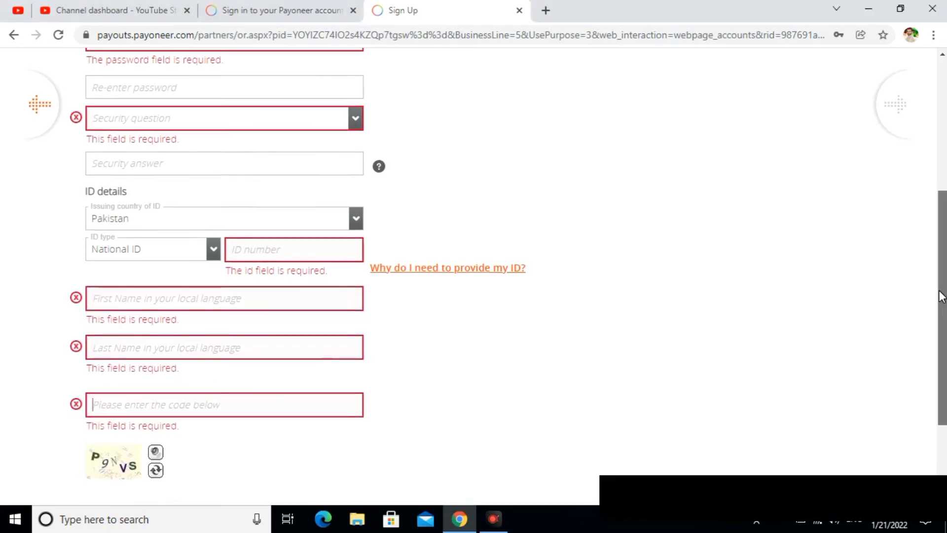
scroll(942, 296, down, 3)
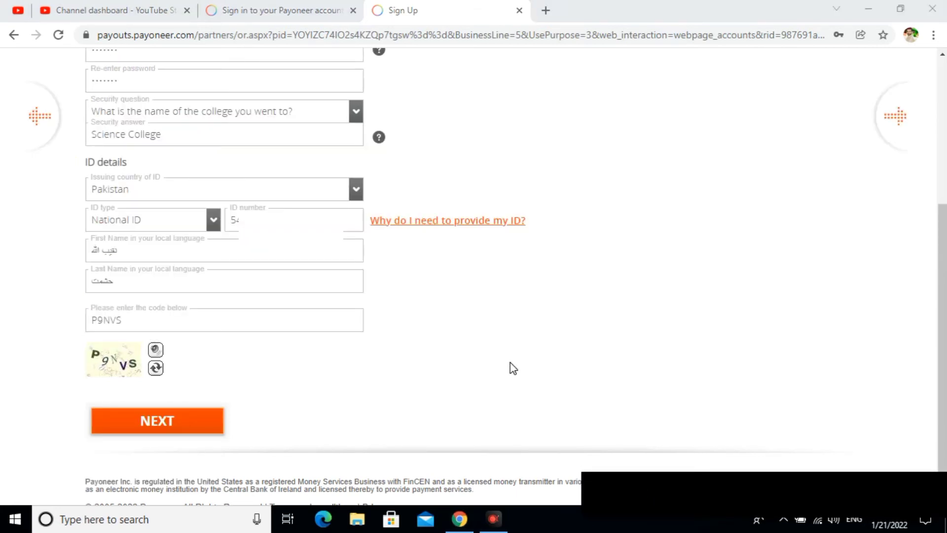
Submit the security details, then enter a new captcha code after rejection and resubmit.
click(186, 421)
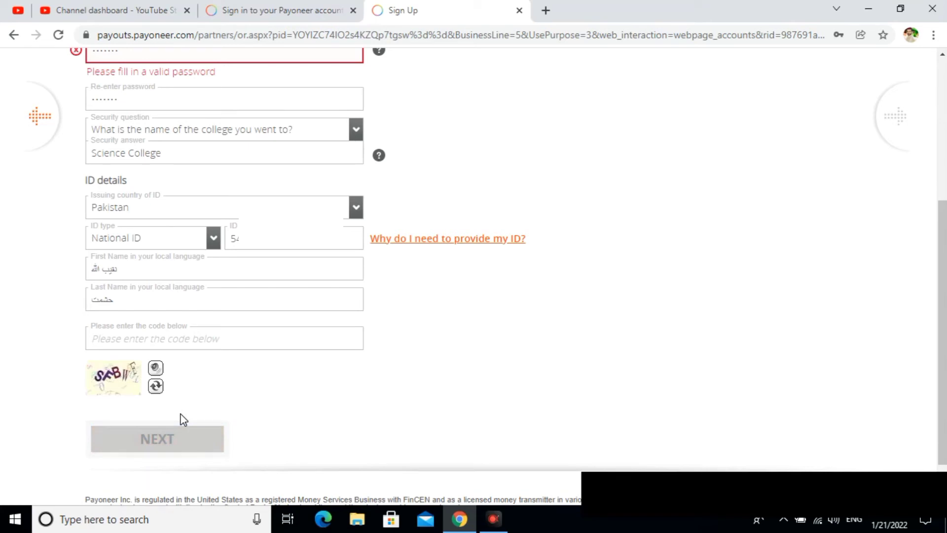
click(138, 341)
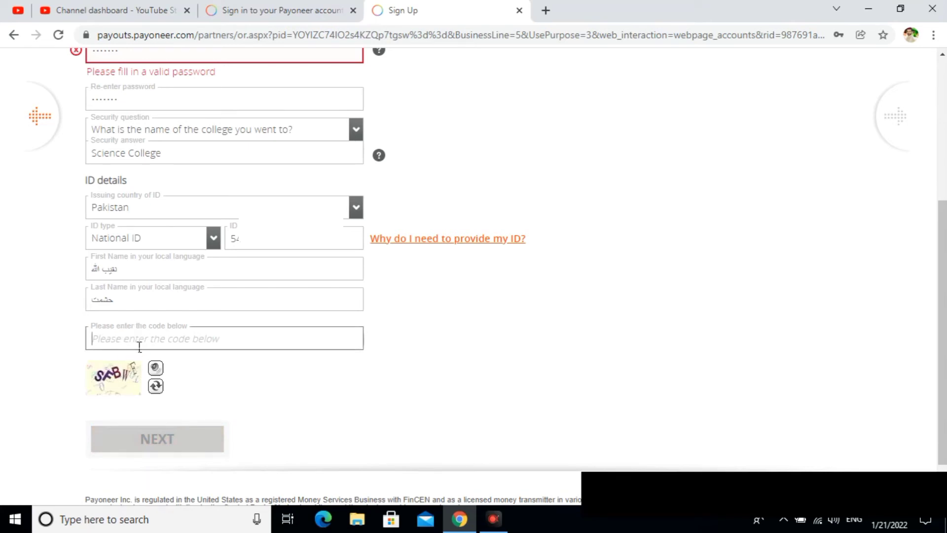
text(SF)
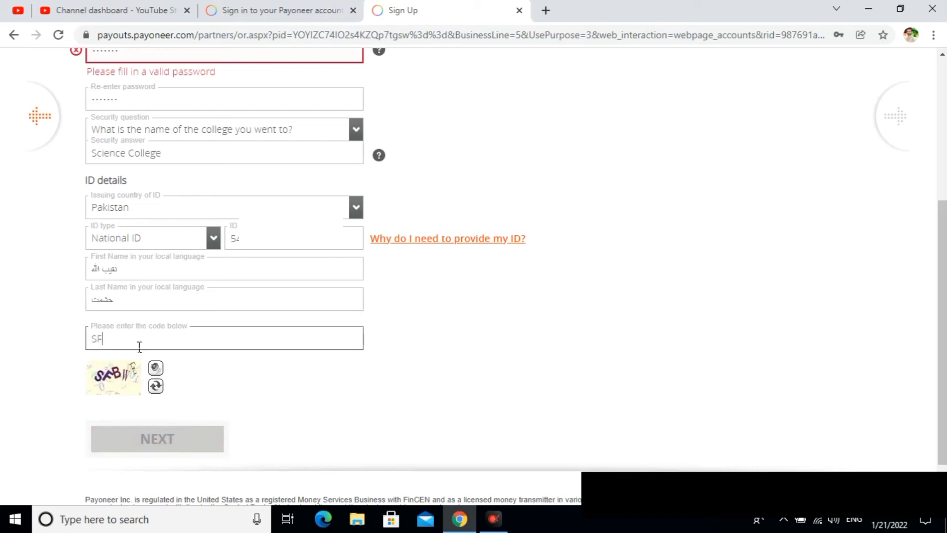
text(BWF)
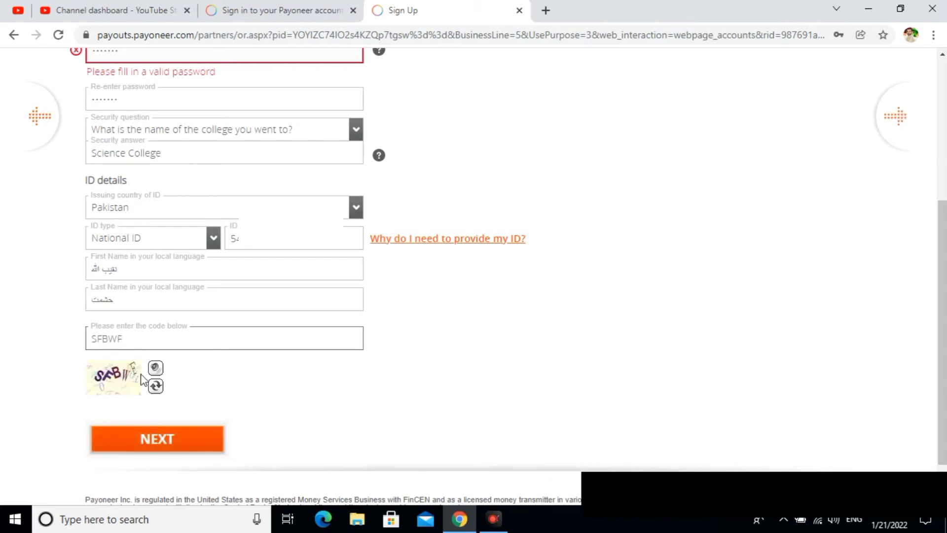
click(171, 435)
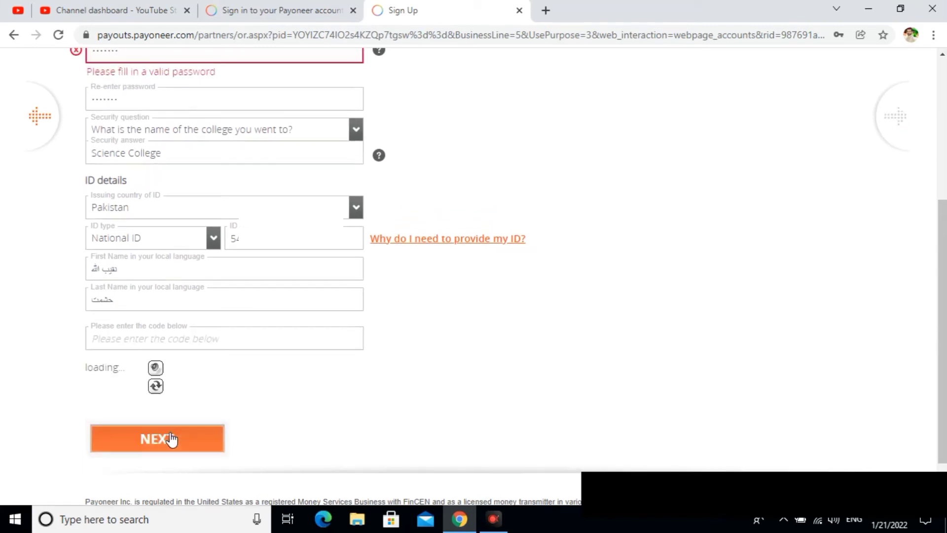
Play the captcha audio, type the fresh captcha code and submit the form again.
click(157, 370)
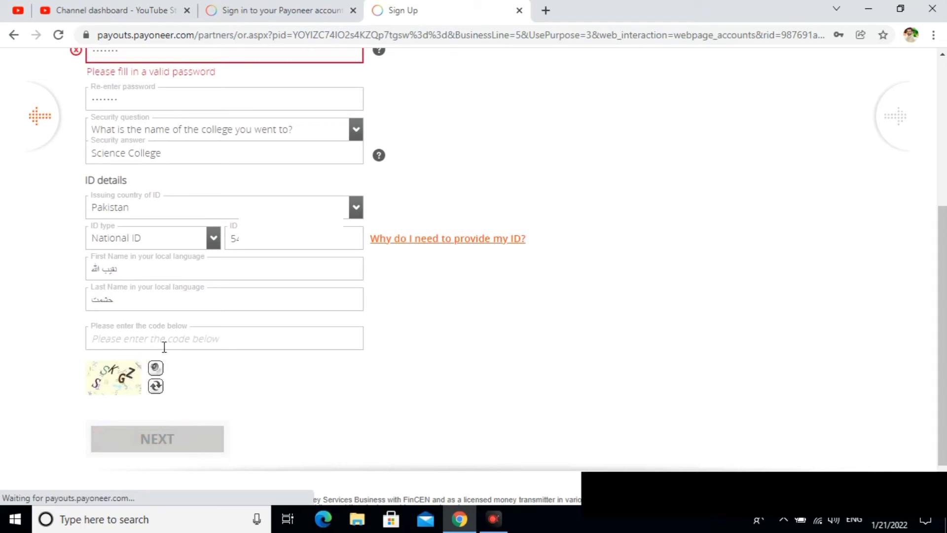
click(161, 352)
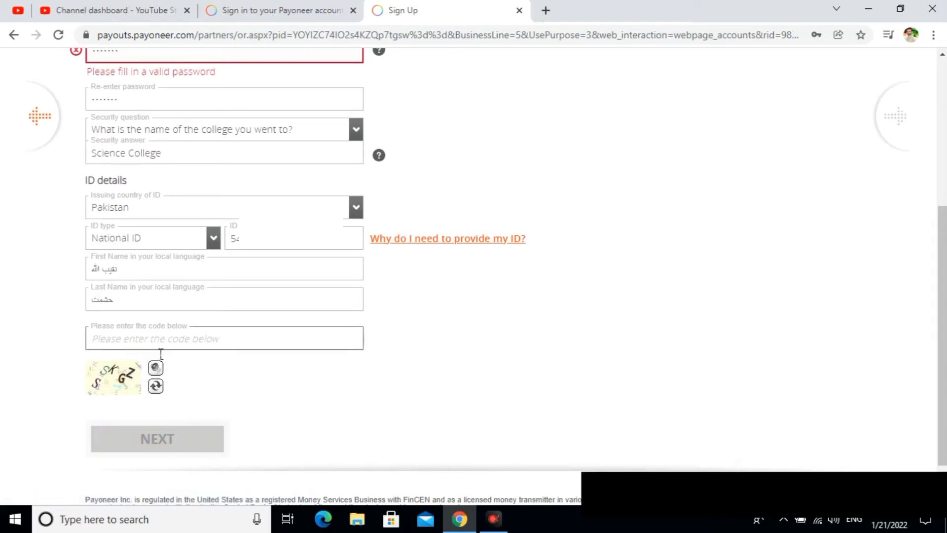
text(SSKGZ)
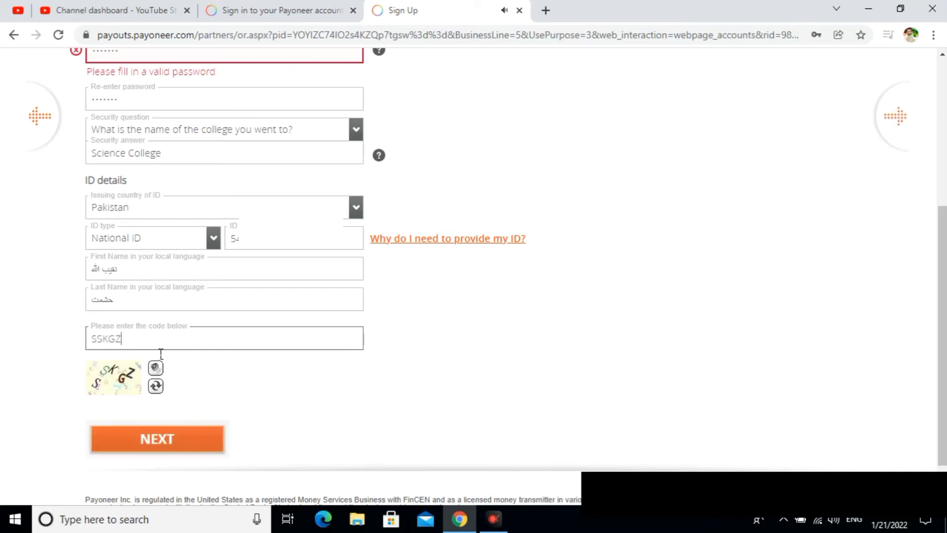
click(171, 441)
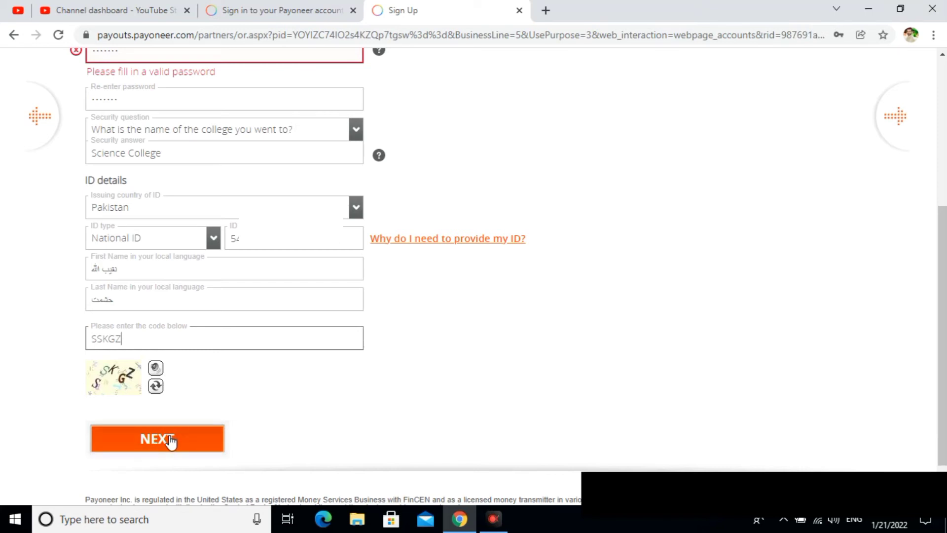
click(170, 440)
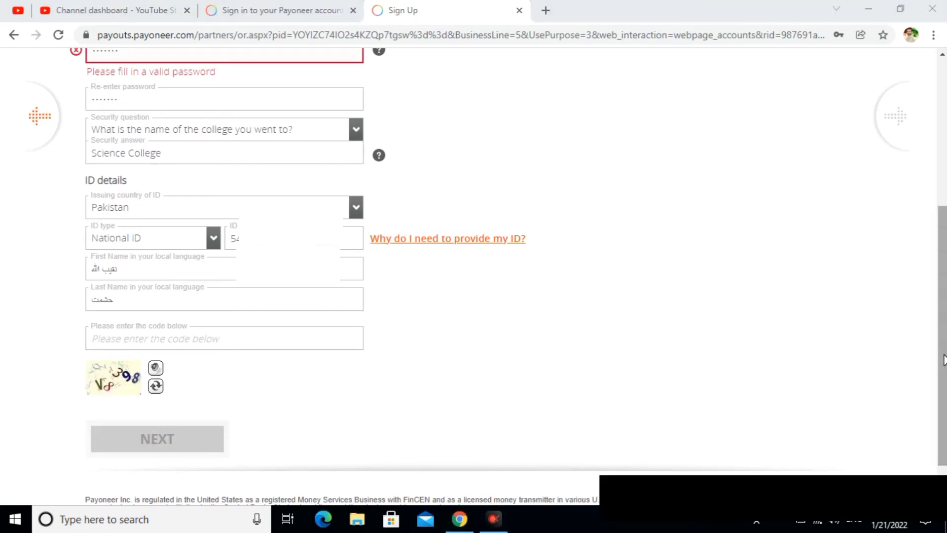
scroll(941, 334, up, 1)
drag(940, 334, 940, 333)
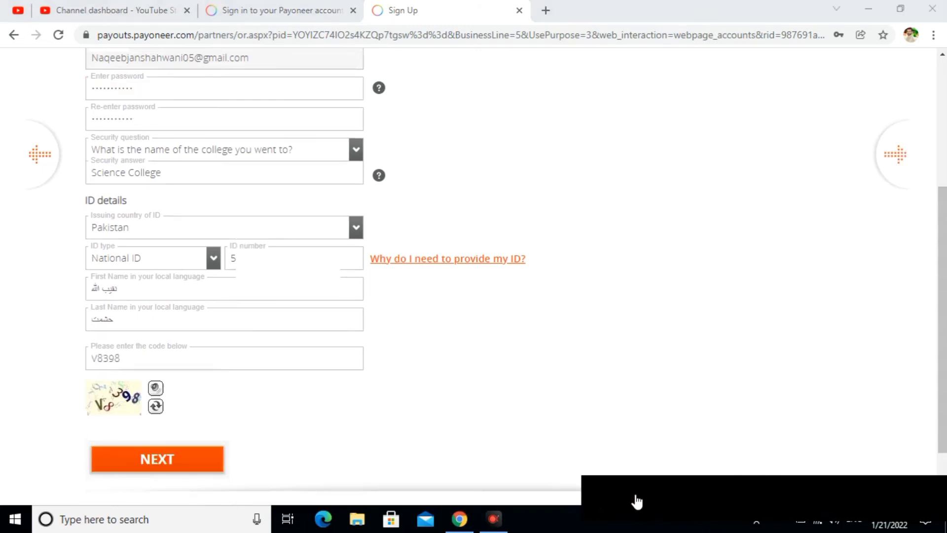
Submit the corrected security details and scroll through the Pakistan/PKR bank account step.
click(193, 462)
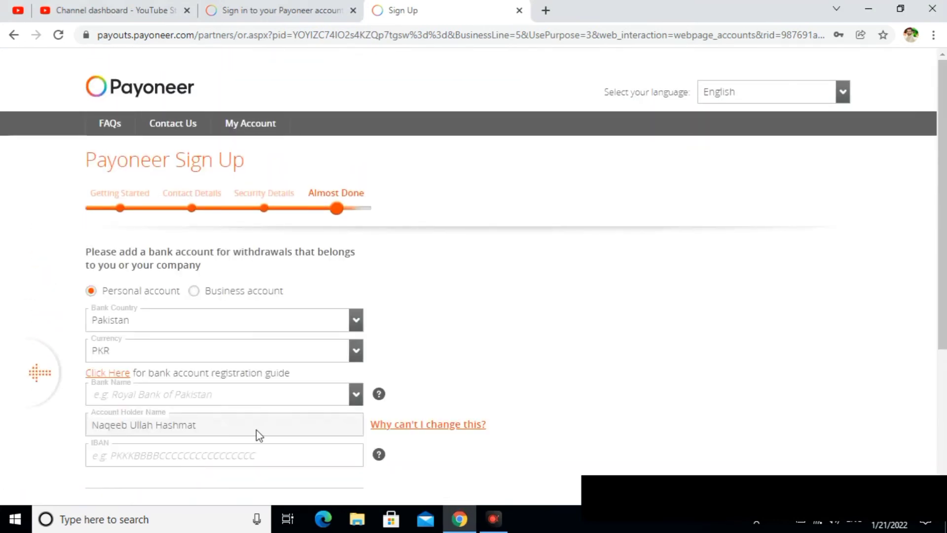
drag(938, 126, 939, 219)
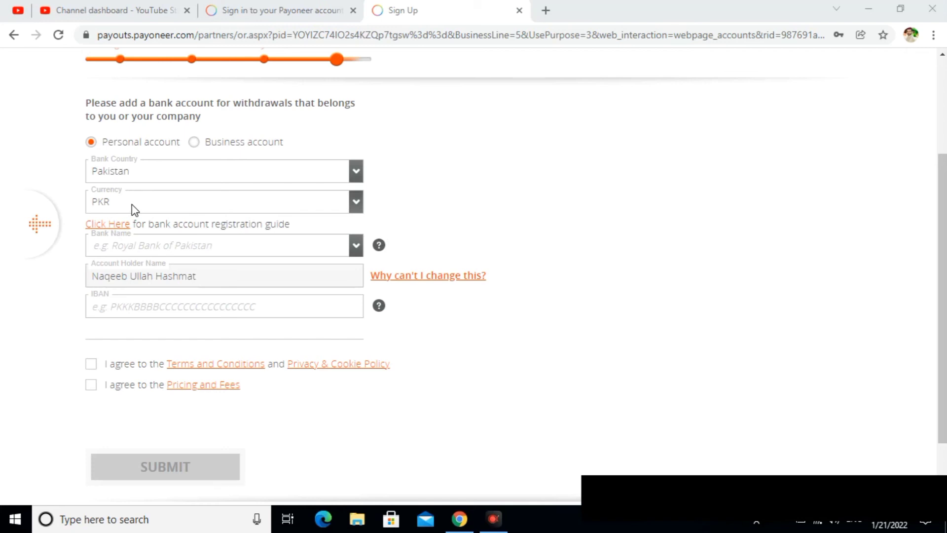
Select United Bank Limited as the withdrawal bank.
click(136, 253)
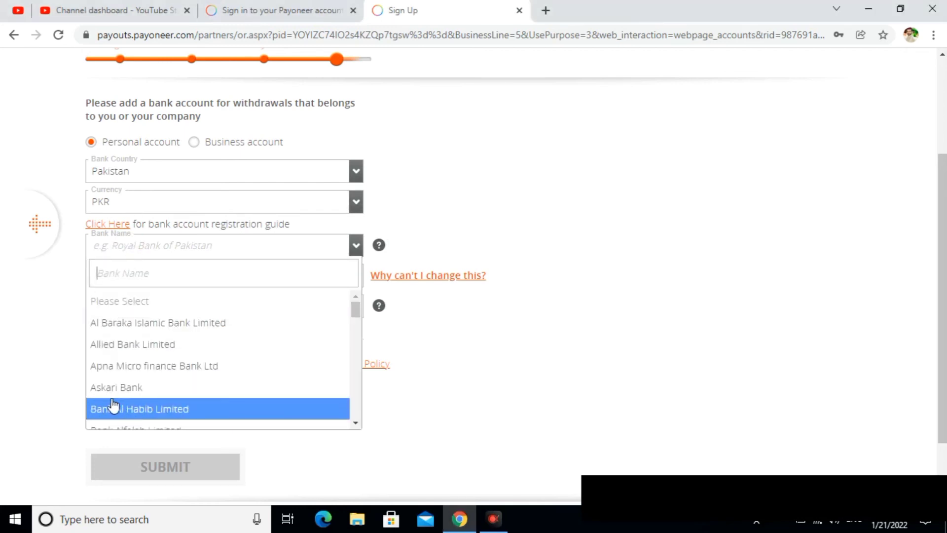
text(u)
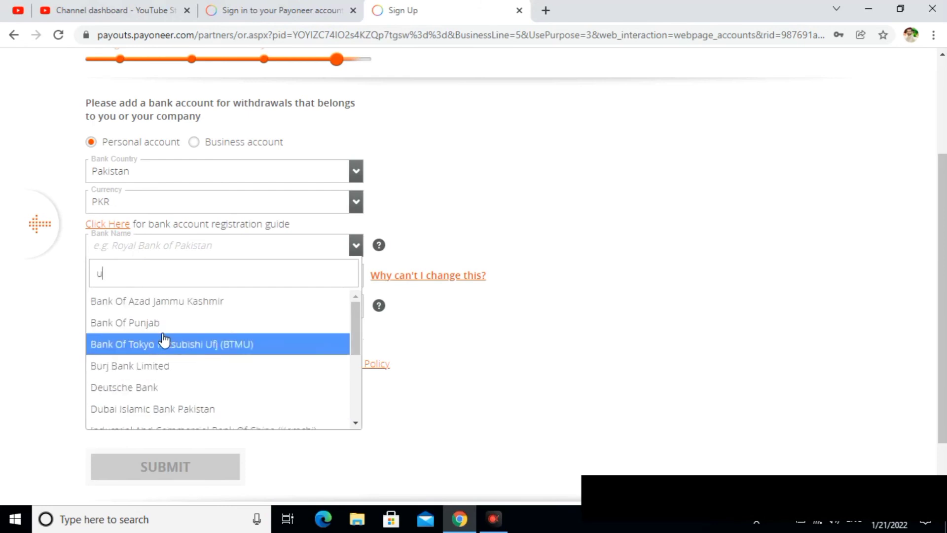
text(n)
click(165, 324)
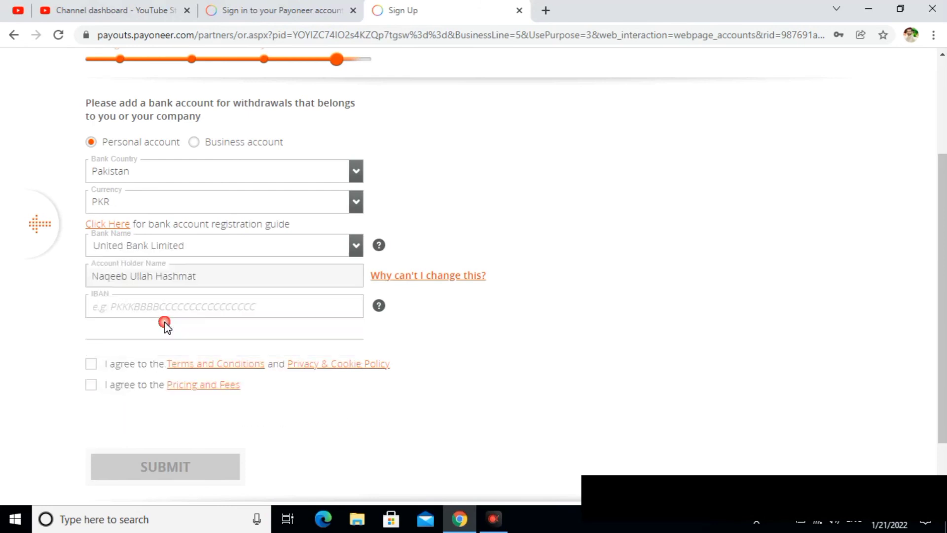
click(165, 323)
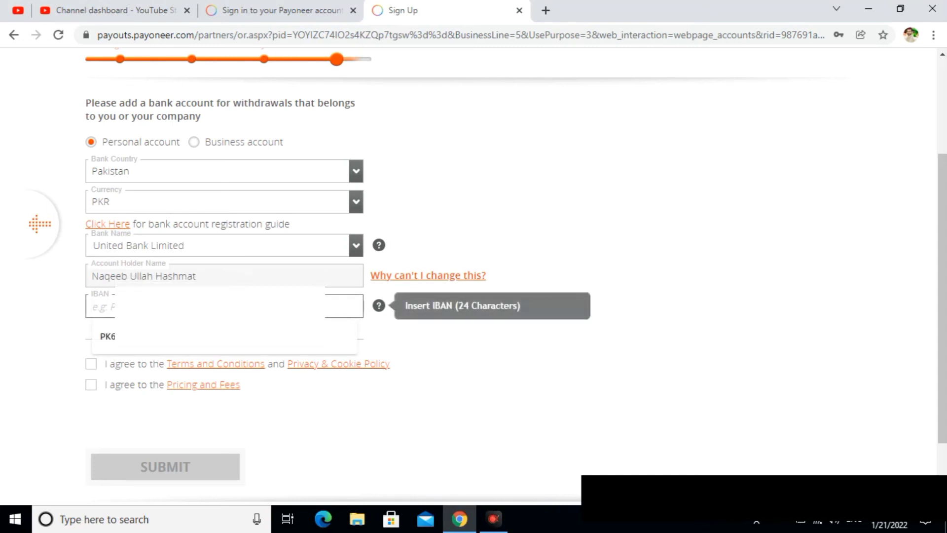
click(528, 337)
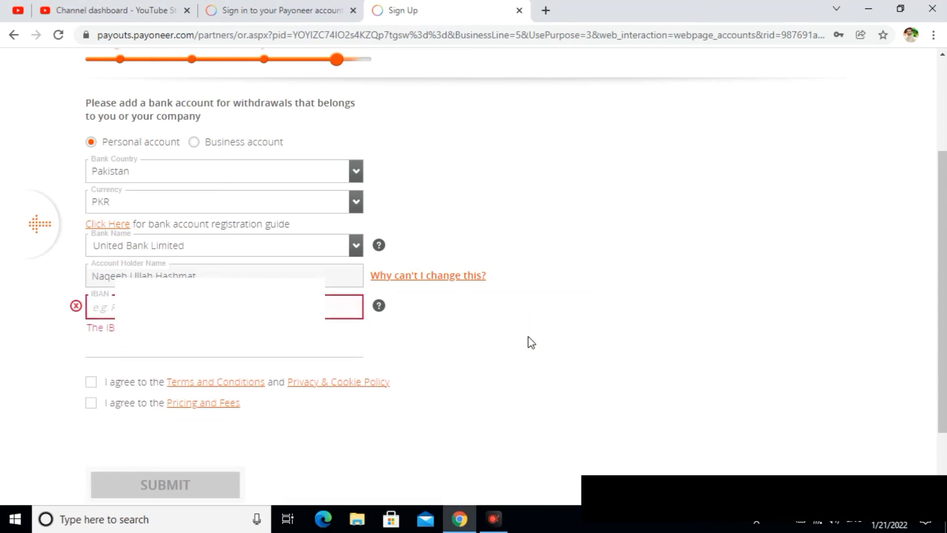
Accept the Terms and Conditions and Pricing and Fees, and fill the IBAN from the saved suggestion.
click(133, 387)
click(130, 404)
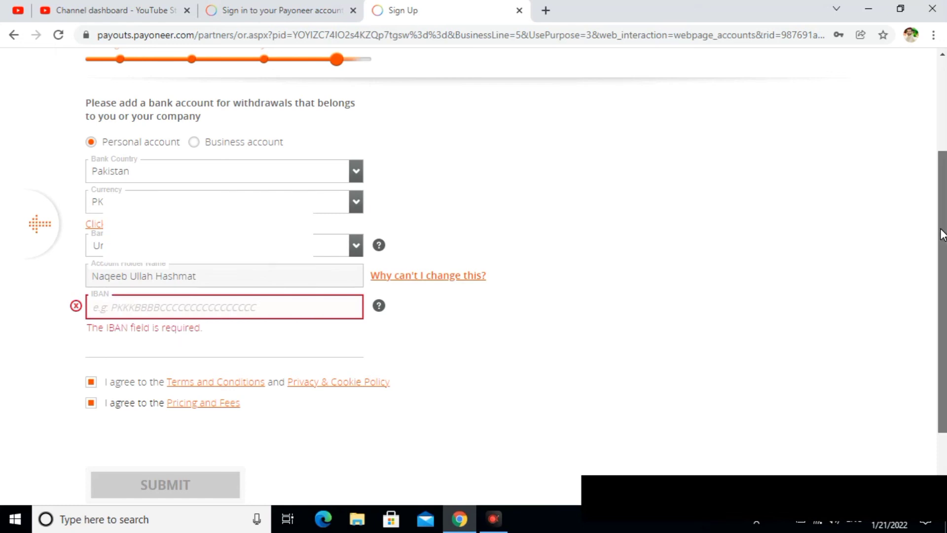
scroll(514, 298, down, 2)
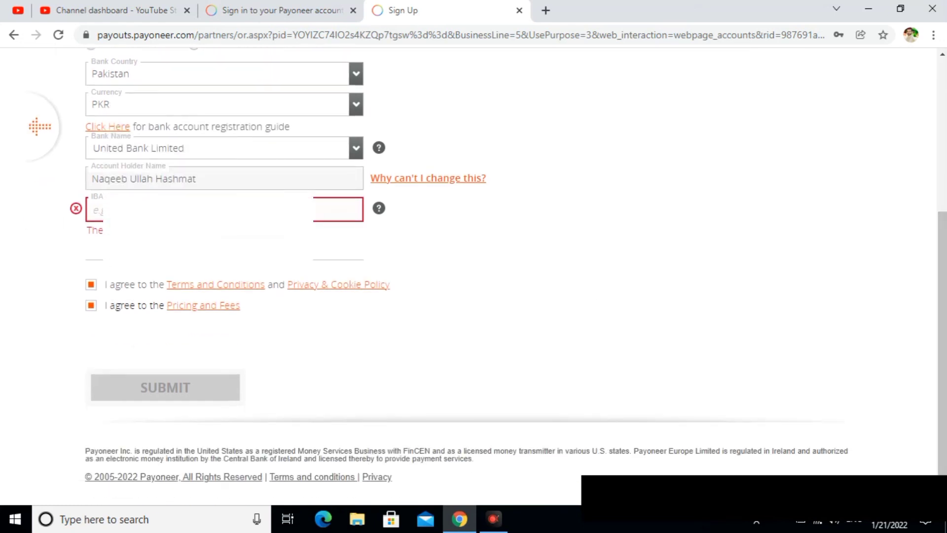
click(222, 209)
text(PK)
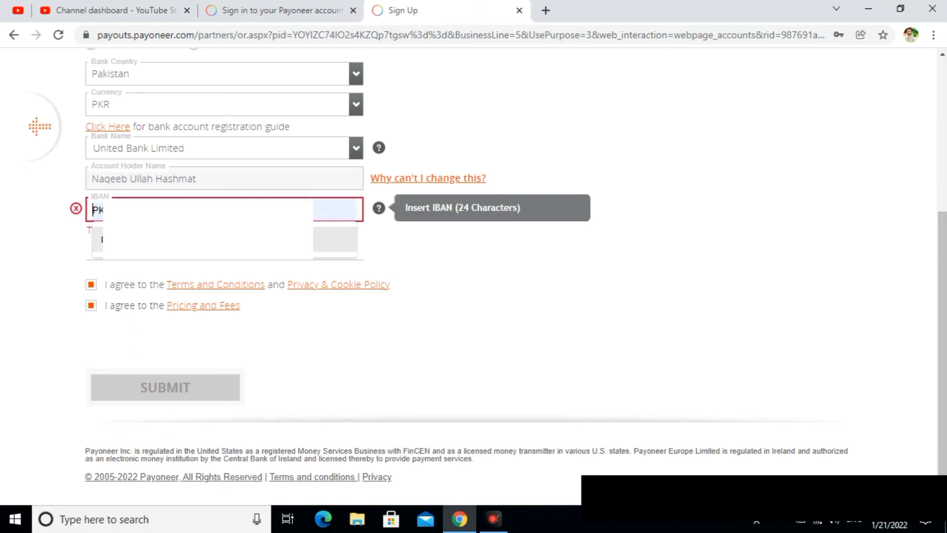
click(98, 240)
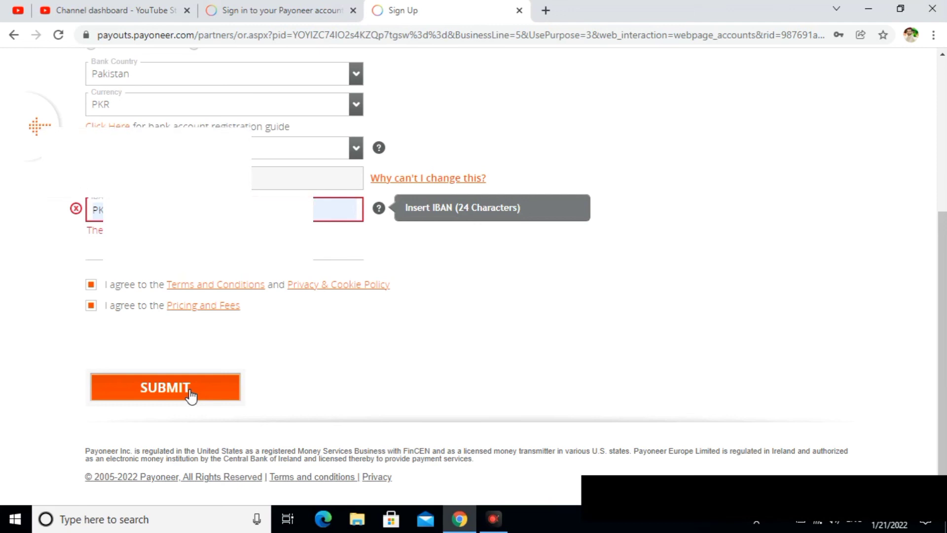
click(281, 11)
Sign in and view the dashboard's 0.00 USD, EUR and GBP balances.
click(189, 288)
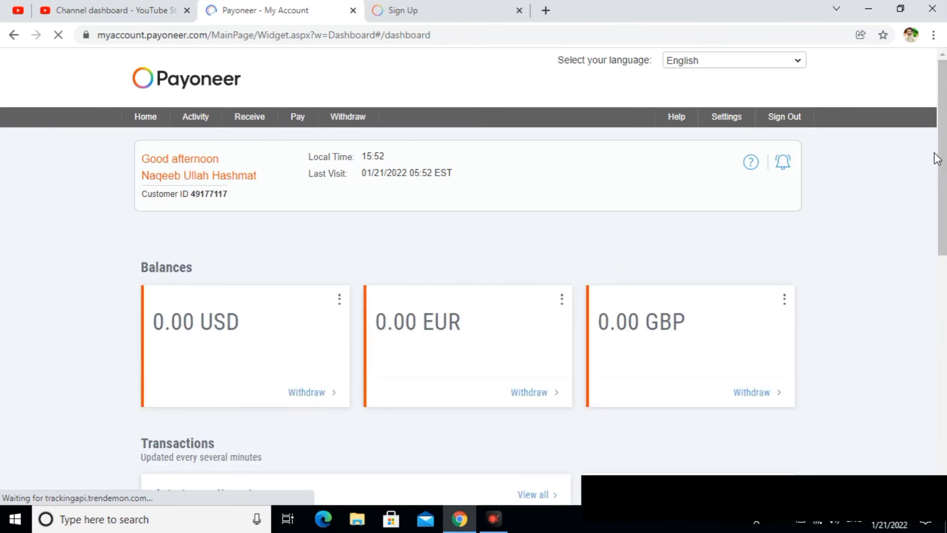
scroll(941, 178, down, 2)
drag(943, 204, 942, 138)
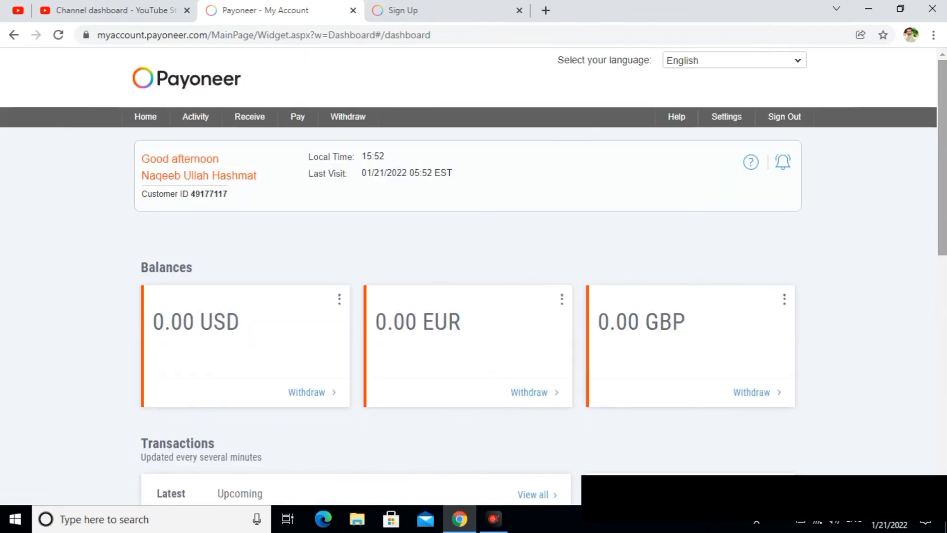